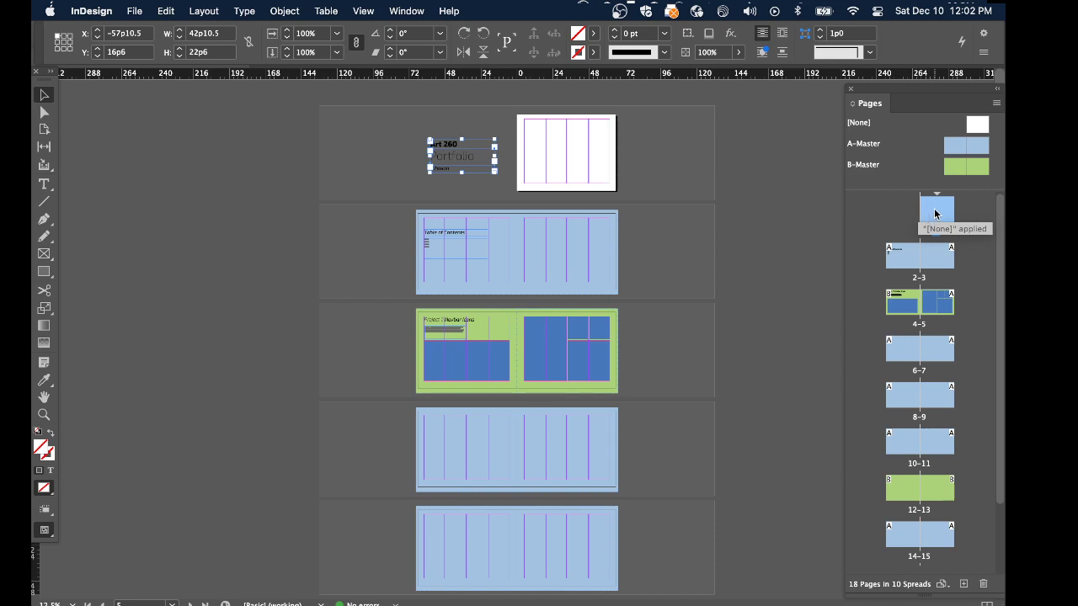
Create a text frame about 57p0 by 22p0 from page 1's upper margin corner and enter "Art 260 Portfolio"
double_click(935, 214)
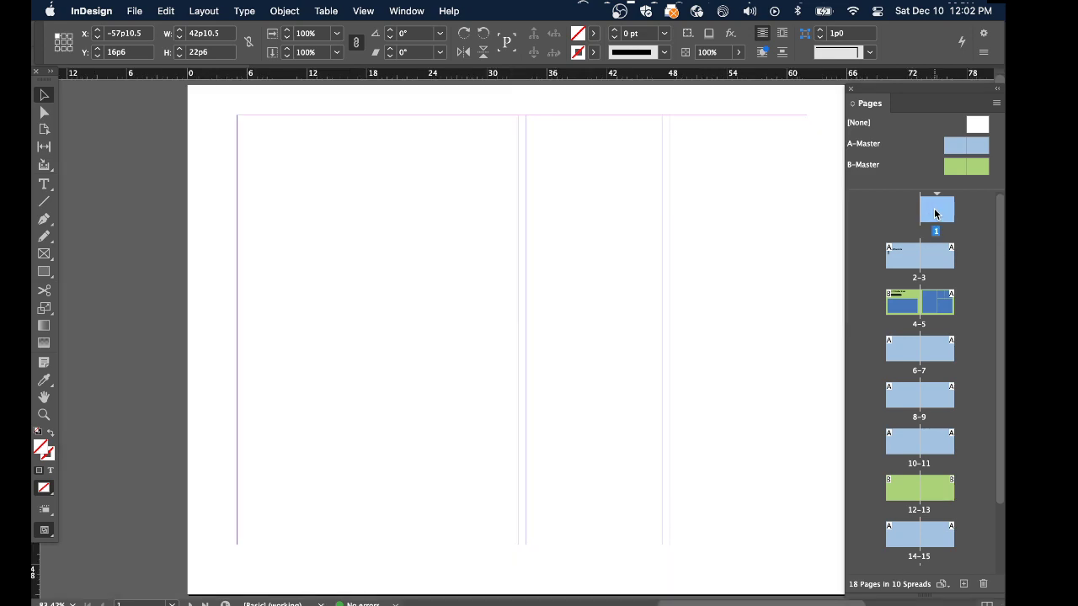
alt+super+click(575, 275)
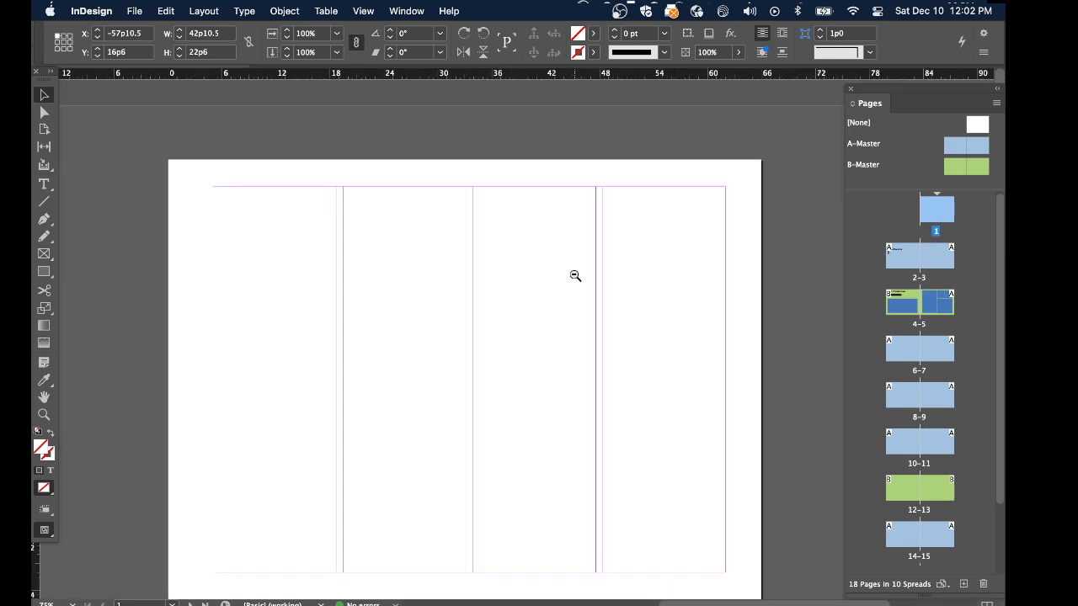
alt+super+click(576, 275)
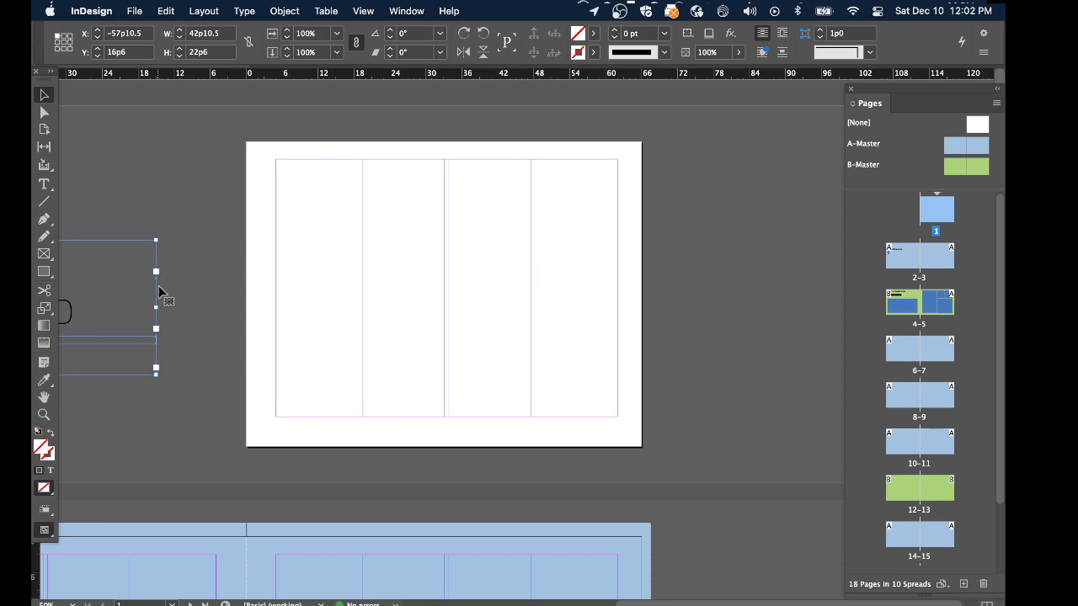
click(382, 274)
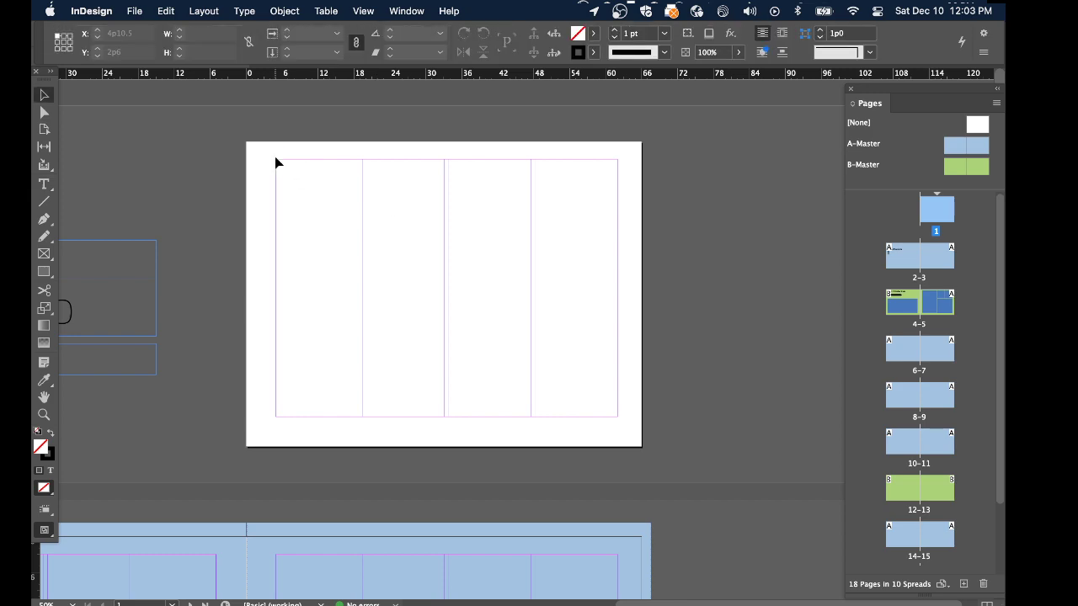
key(t)
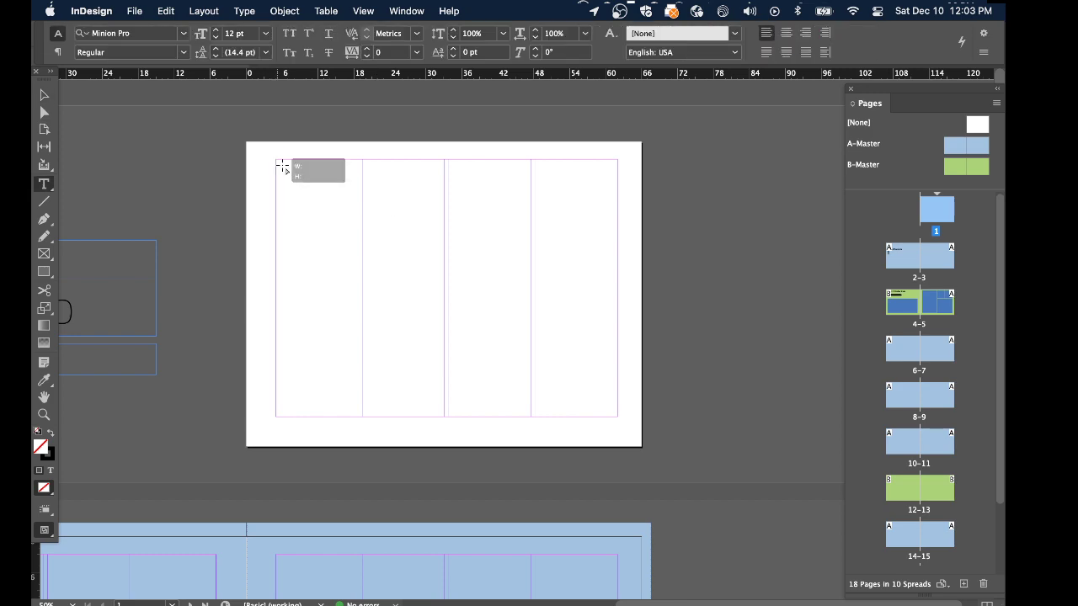
drag(277, 160, 622, 321)
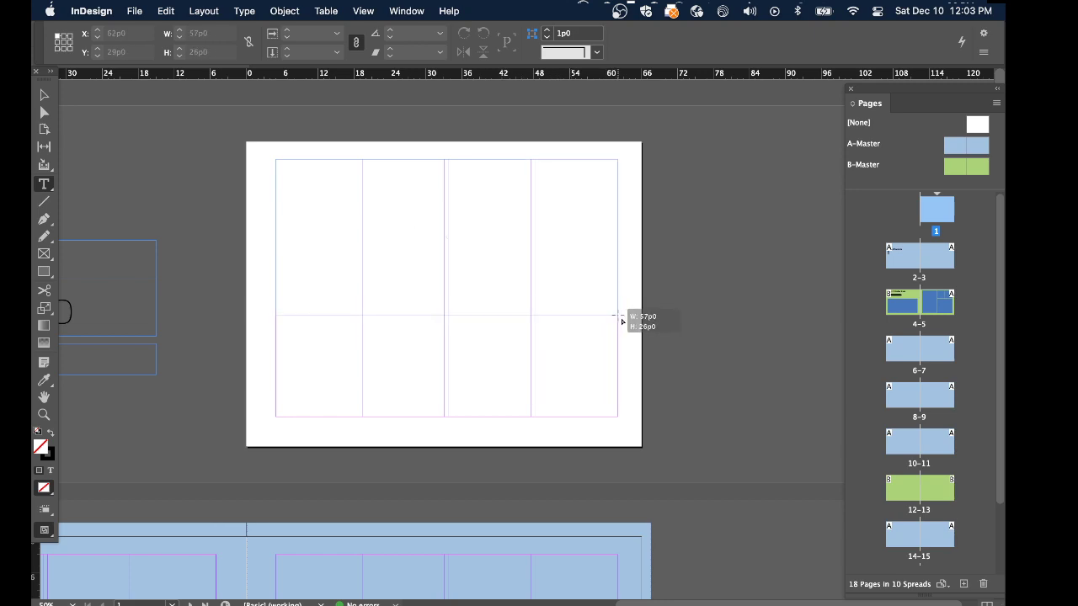
drag(622, 321, 619, 292)
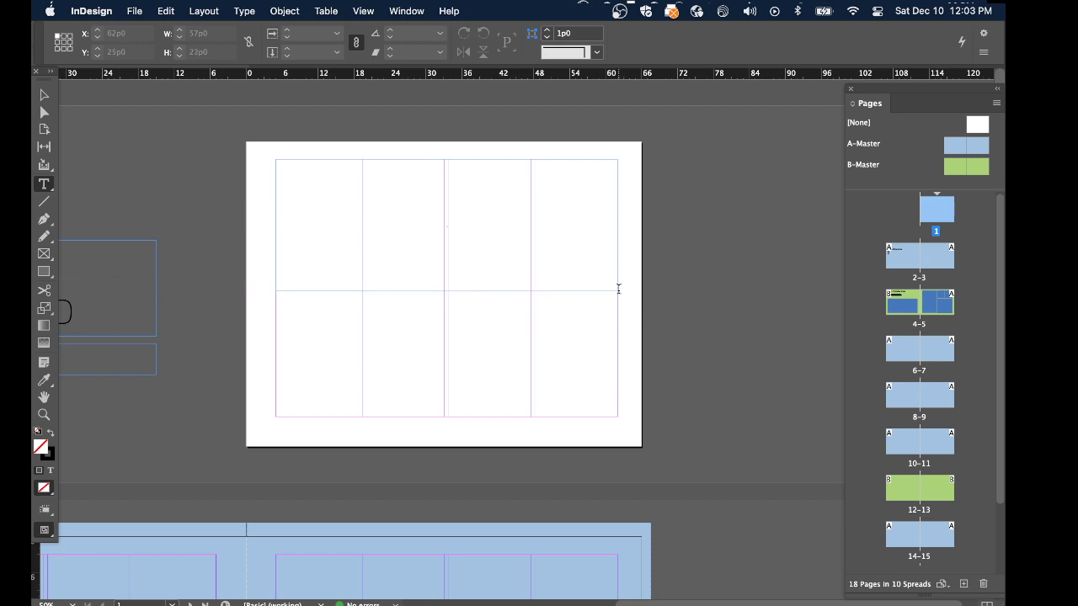
text(Art 200 Portfolio)
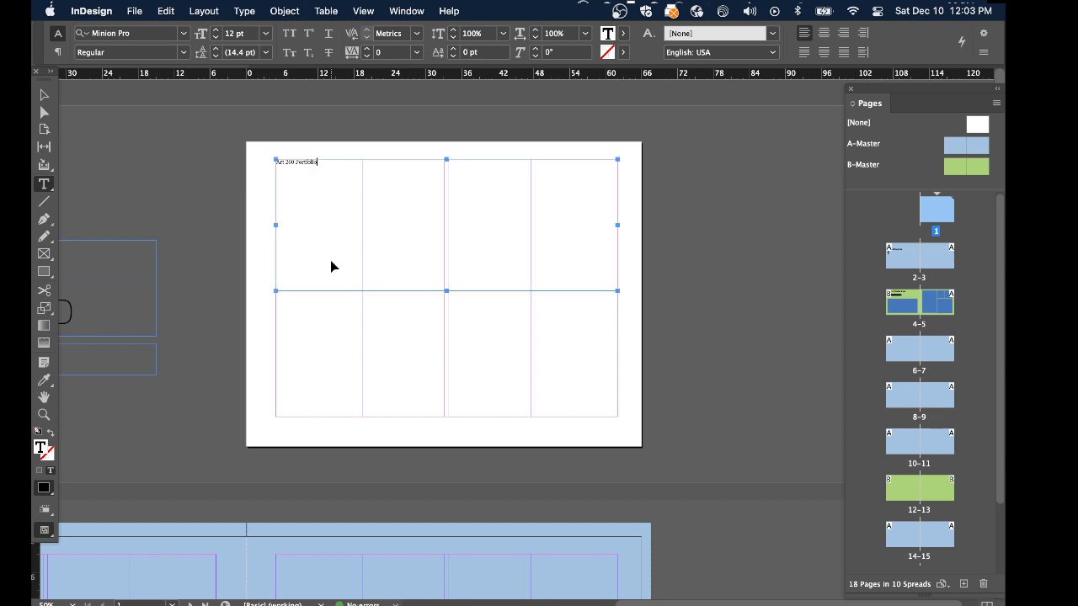
Set the whole "Art 260 Portfolio" title to the Exo Black font
key(super+a)
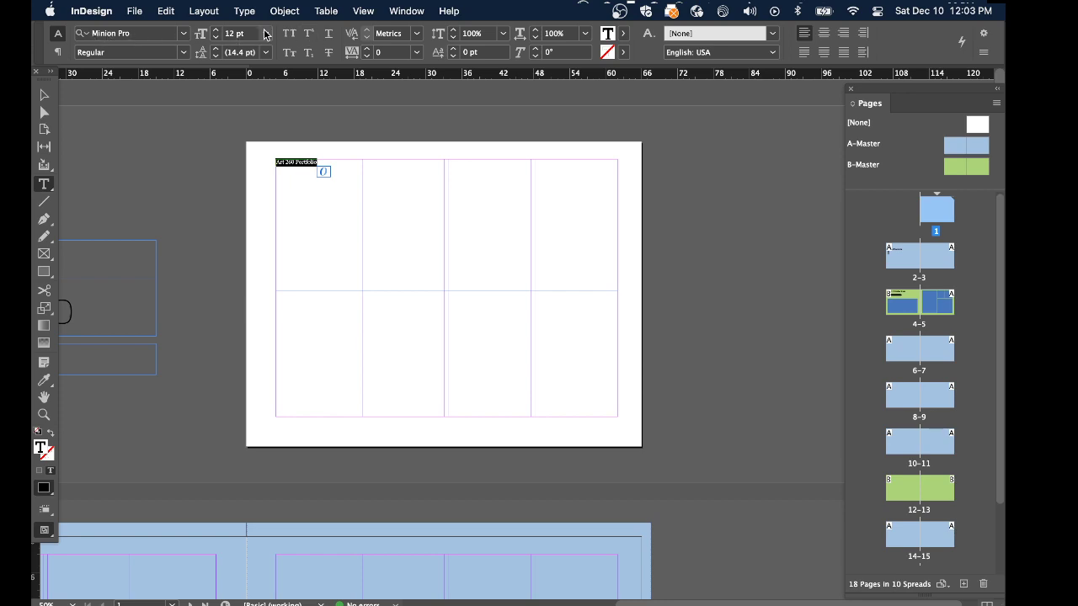
click(408, 10)
mouse_move(419, 49)
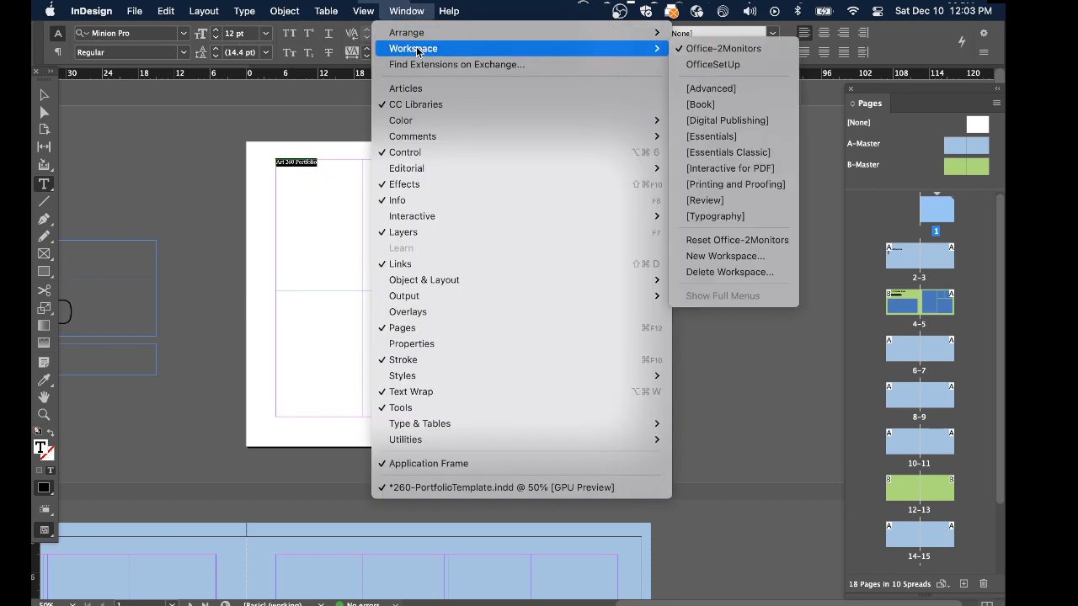
click(712, 217)
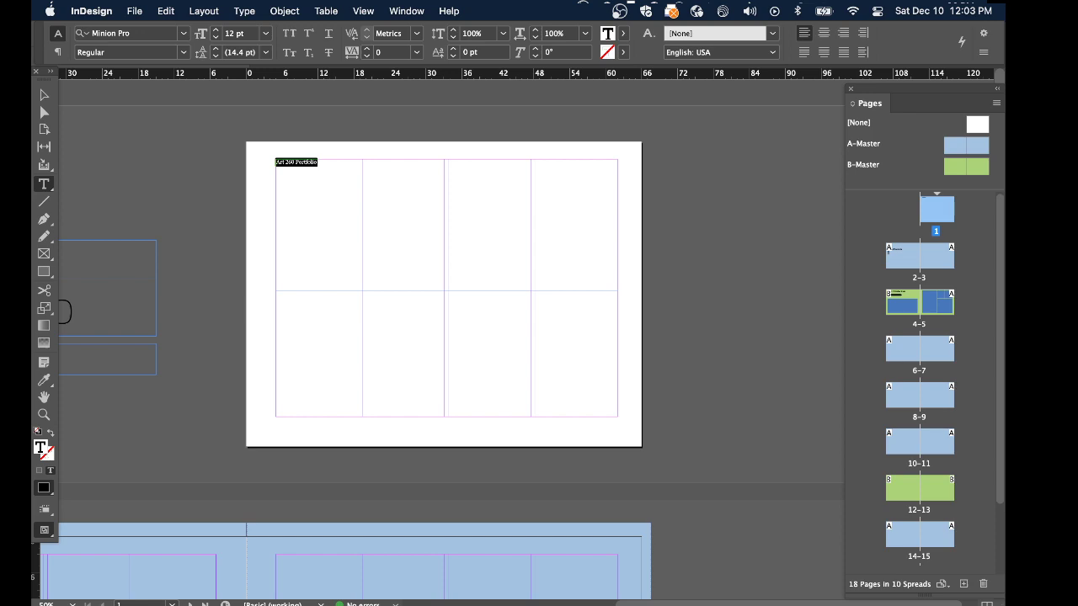
key(super+t)
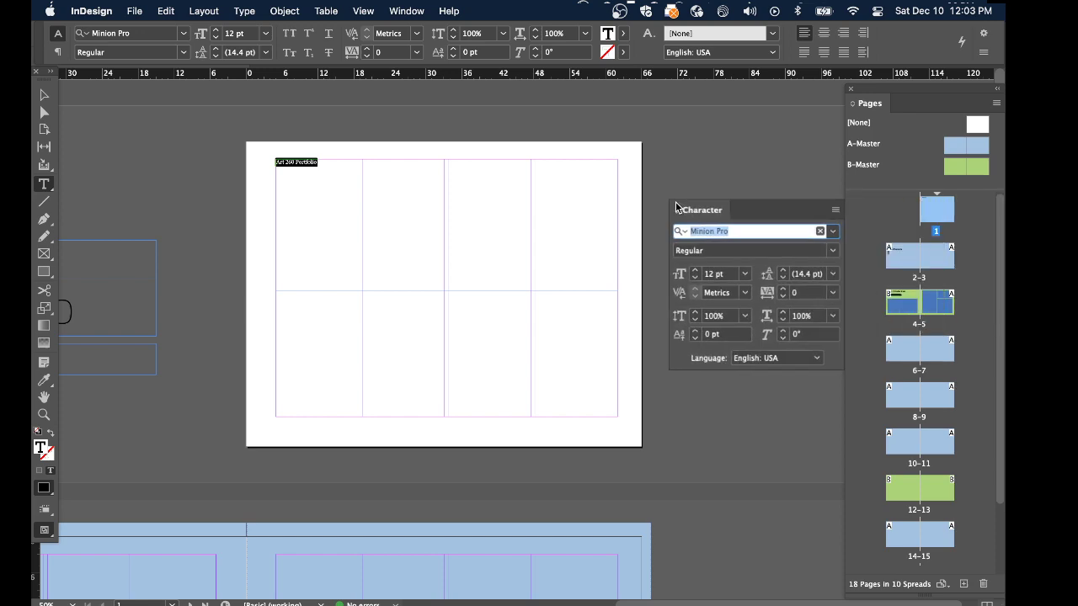
drag(710, 210, 676, 119)
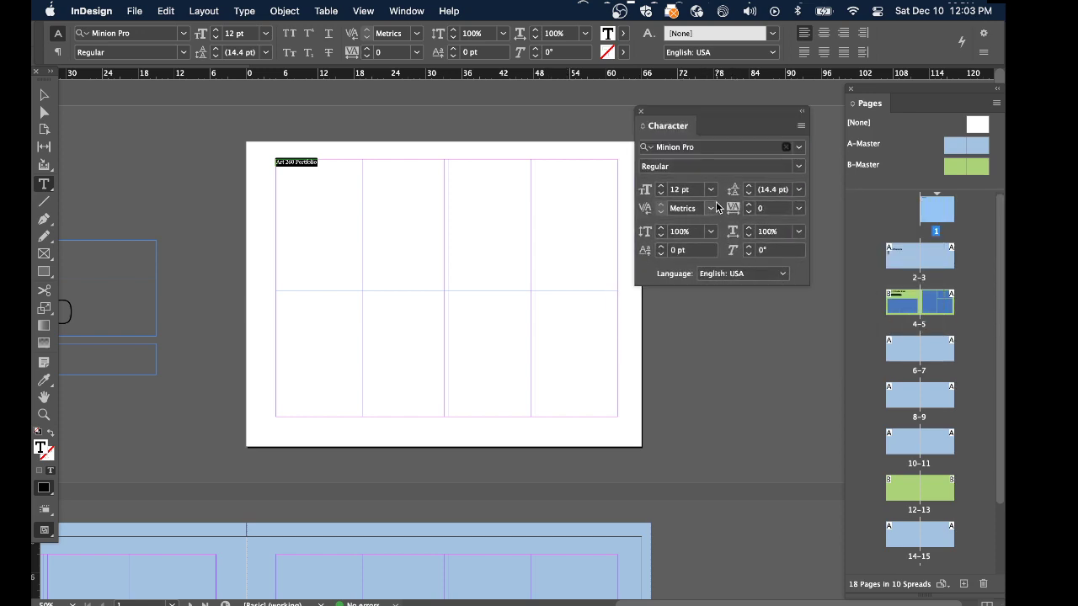
click(719, 150)
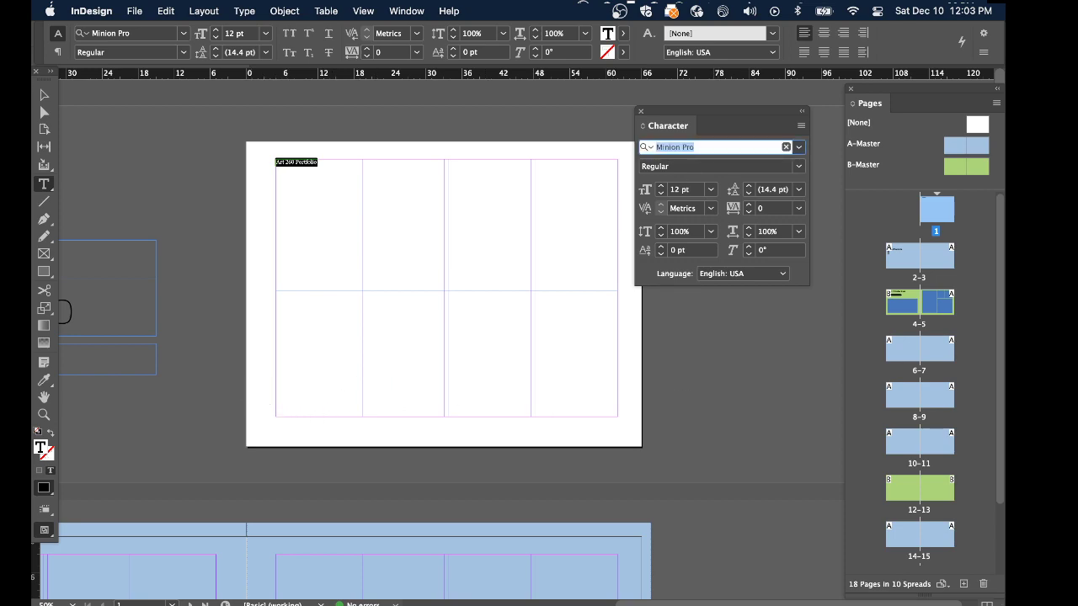
text(Exo)
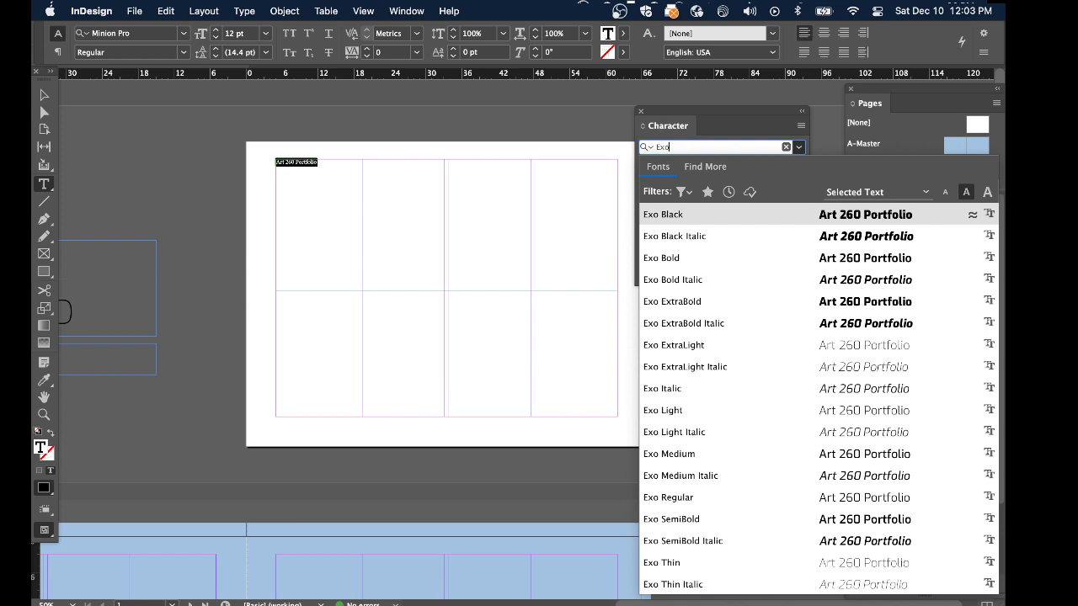
click(883, 218)
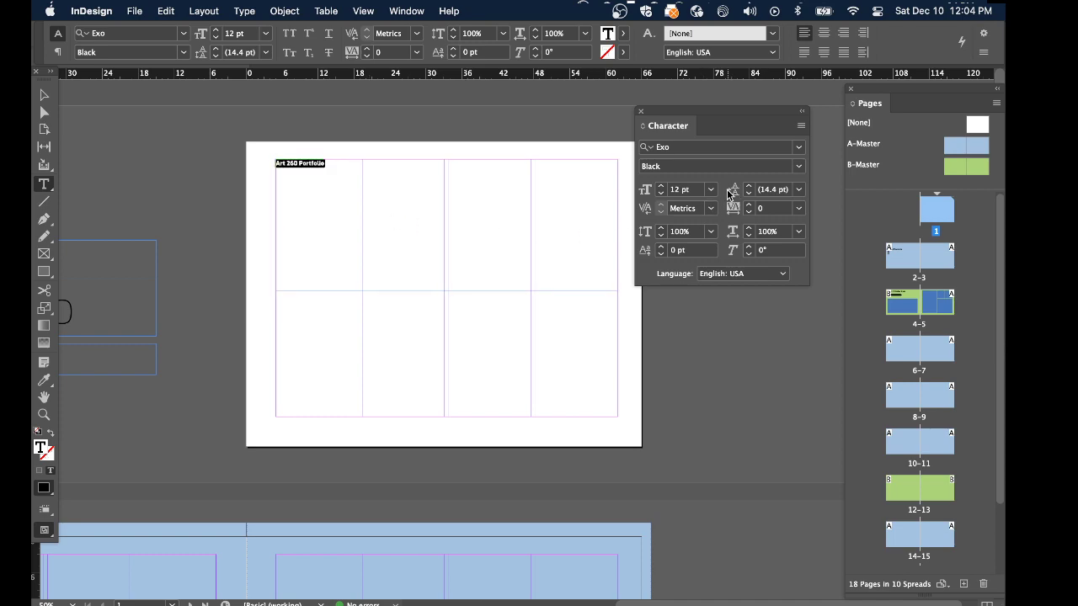
Try a font size of 250 pt on the cover title
double_click(676, 190)
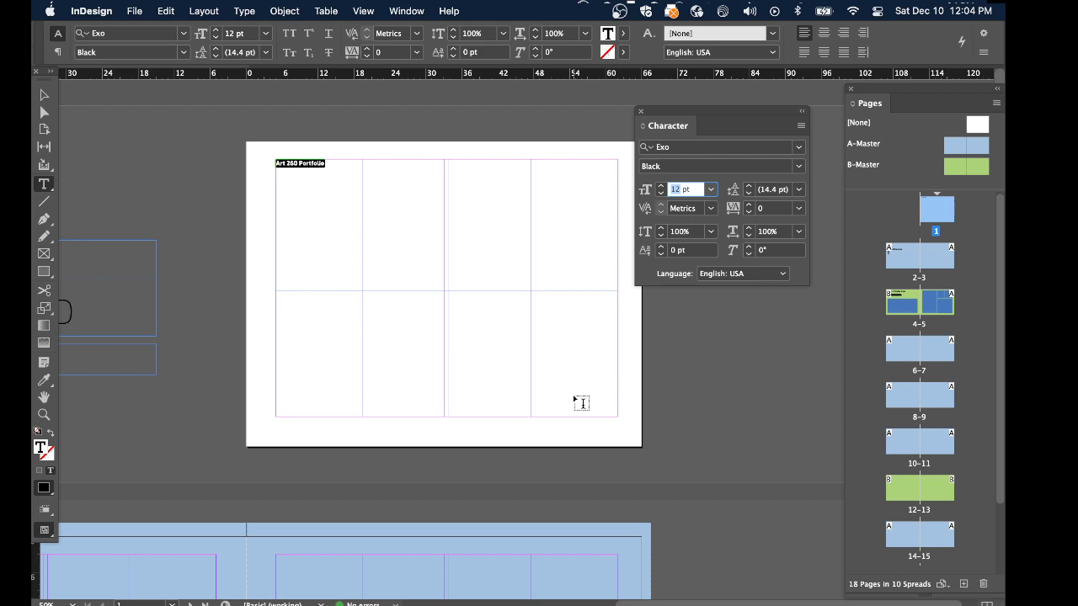
text(250)
key(Return)
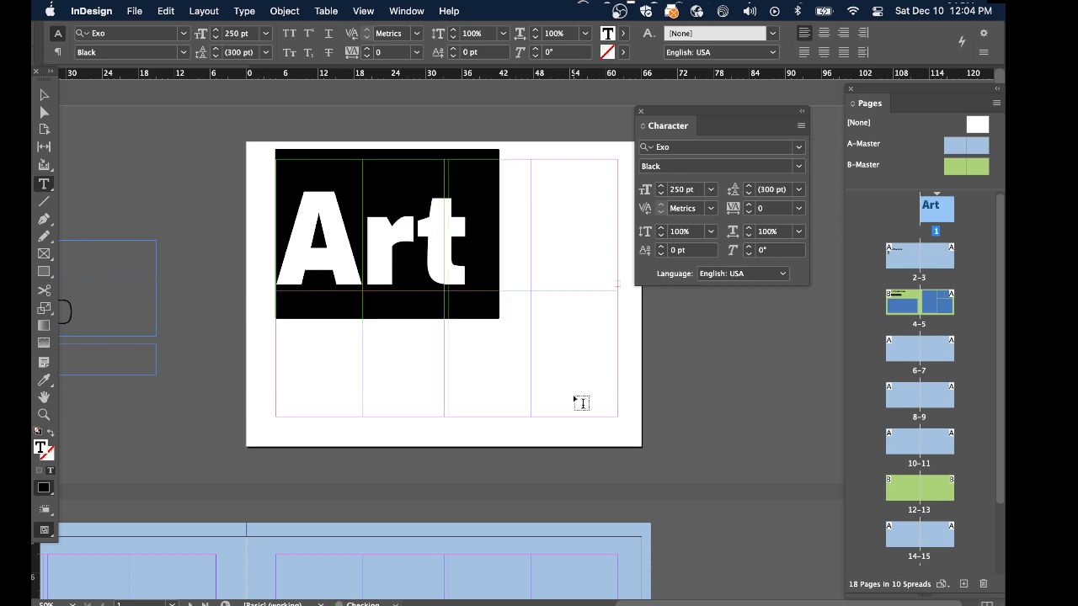
Set the cover title's font size to 150 pt and deselect the text
double_click(679, 190)
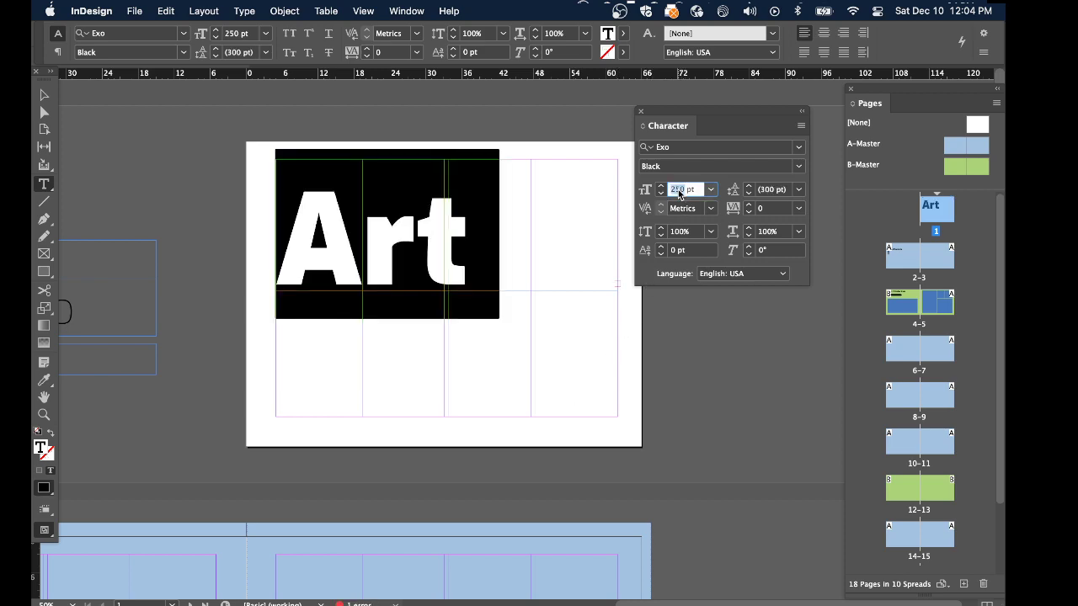
text(150)
key(Return)
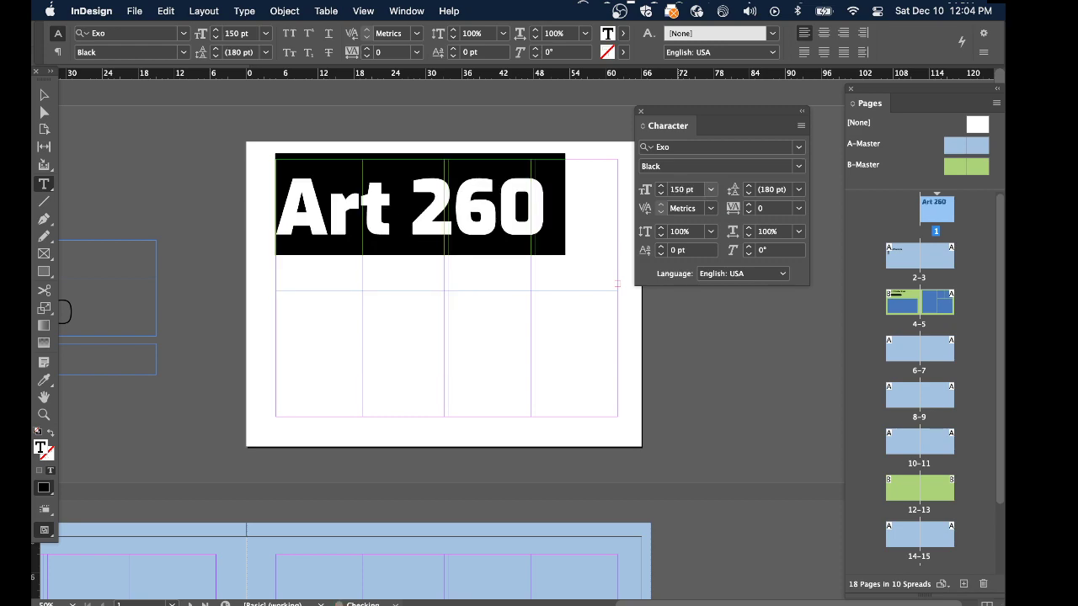
click(603, 311)
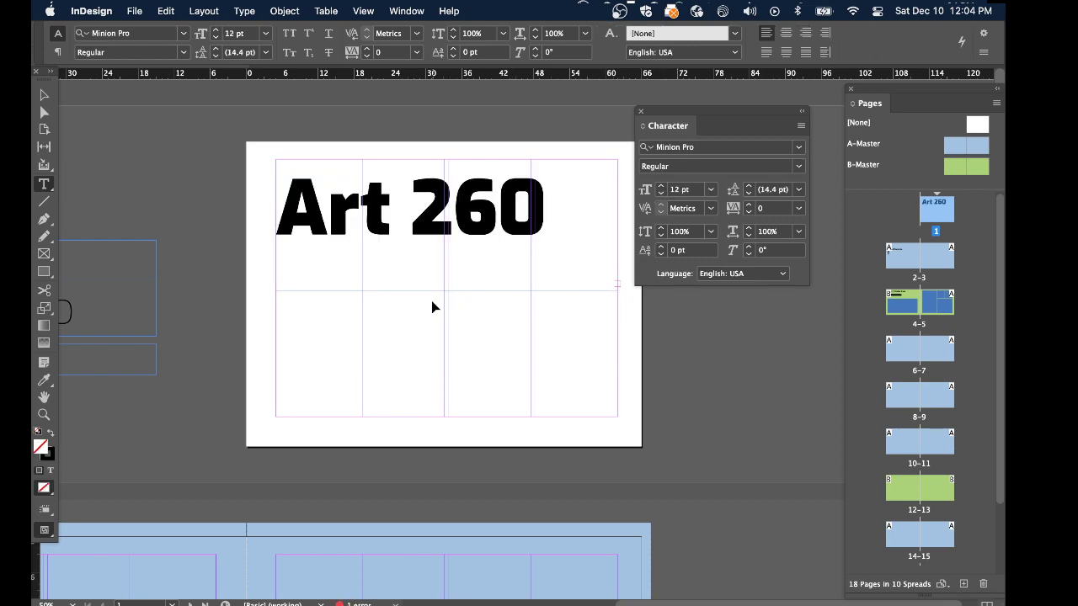
Copy and delete "Portfolio" from the title frame, and shorten the frame to fit just "Art 260"
drag(445, 291, 441, 394)
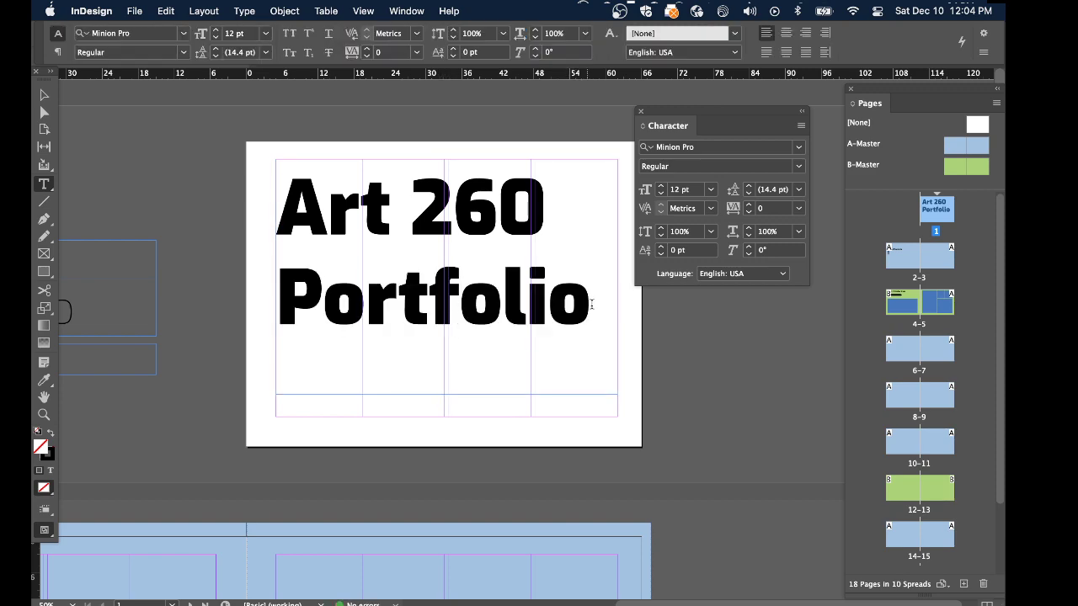
drag(593, 304, 260, 293)
key(super+c)
key(BackSpace)
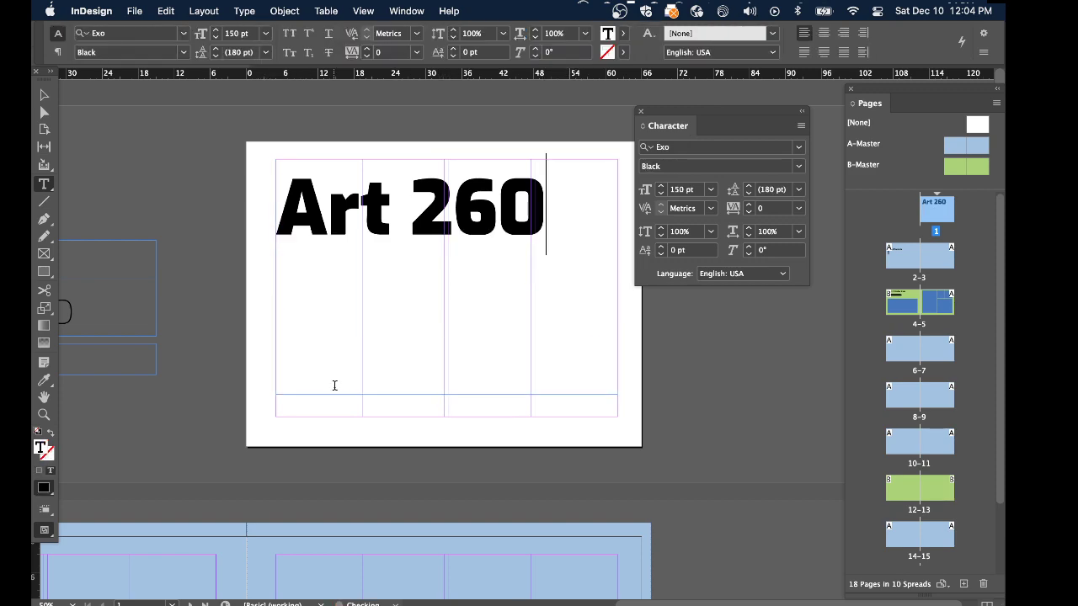
key(Escape)
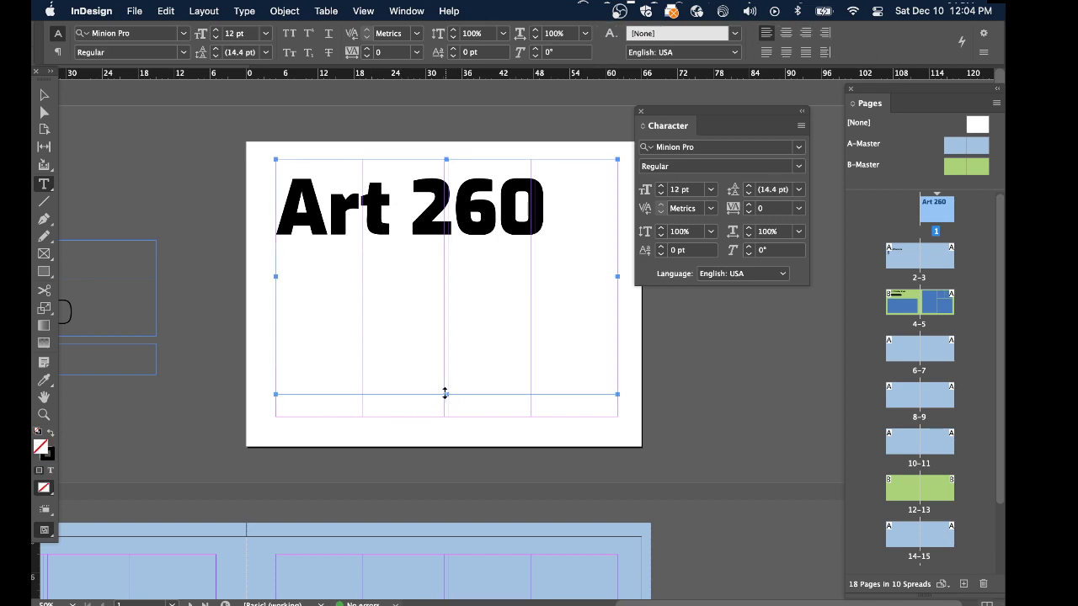
drag(445, 393, 432, 246)
click(434, 273)
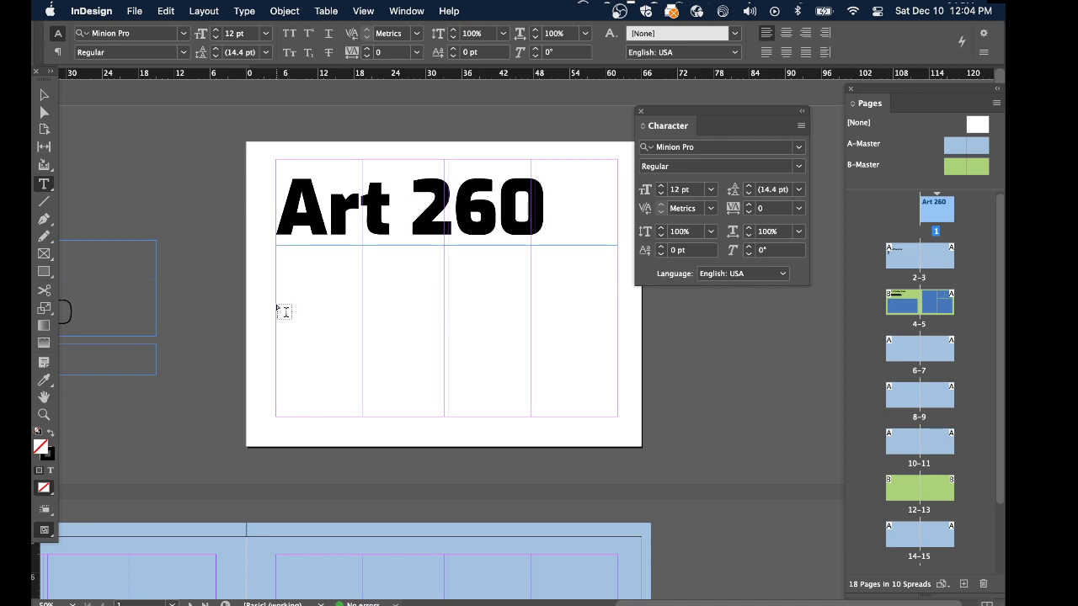
Paste the copied "Portfolio" into a new text frame below "Art 260", and undo the addition
drag(276, 300, 621, 399)
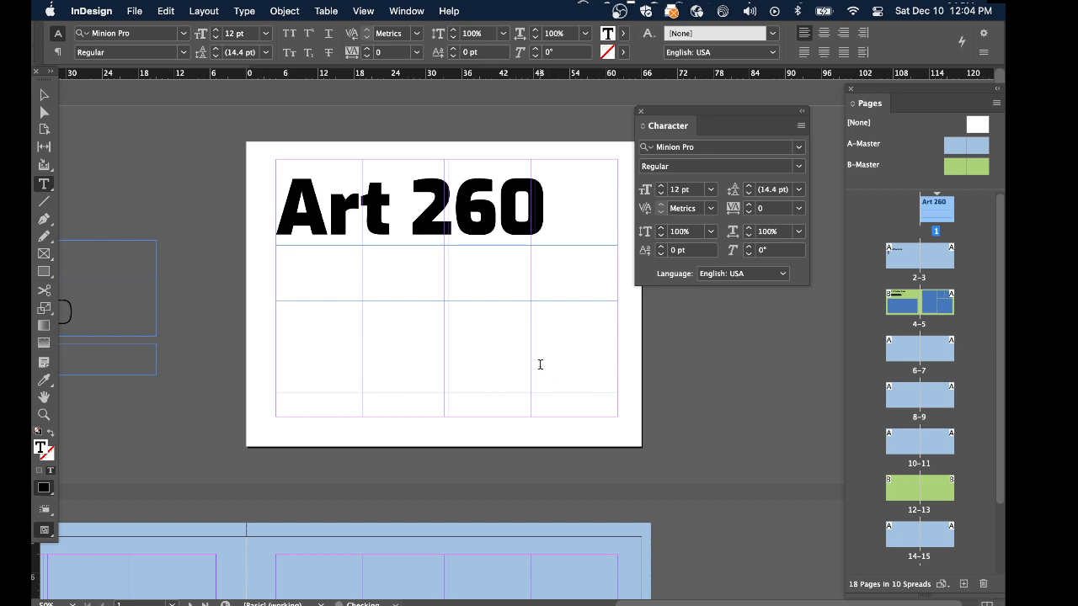
key(super+v)
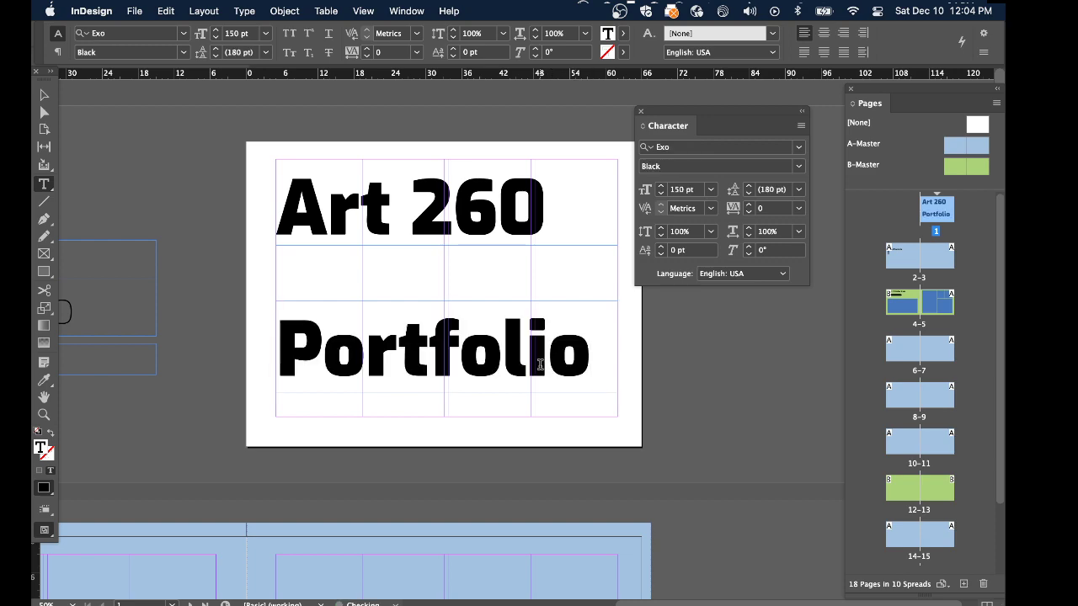
key(super+z)
key(super+z)
key(super+z)
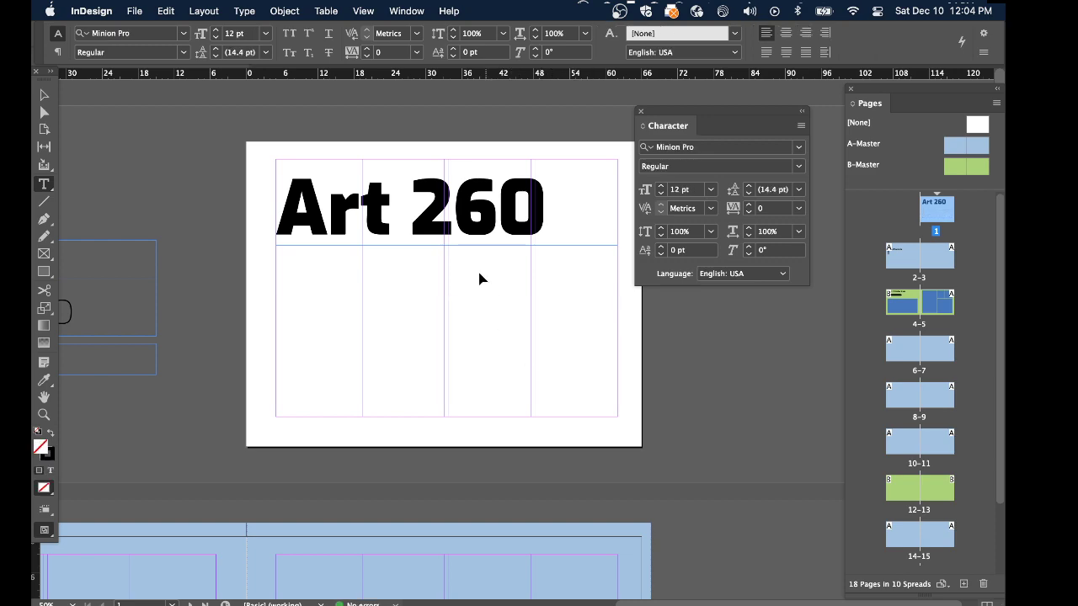
Duplicate the "Art 260" text frame directly below the original and replace the copy's text with "Portfolio"
super+click(466, 217)
key(super+shift+a)
key(super)
super+click(468, 215)
drag(464, 210, 473, 319)
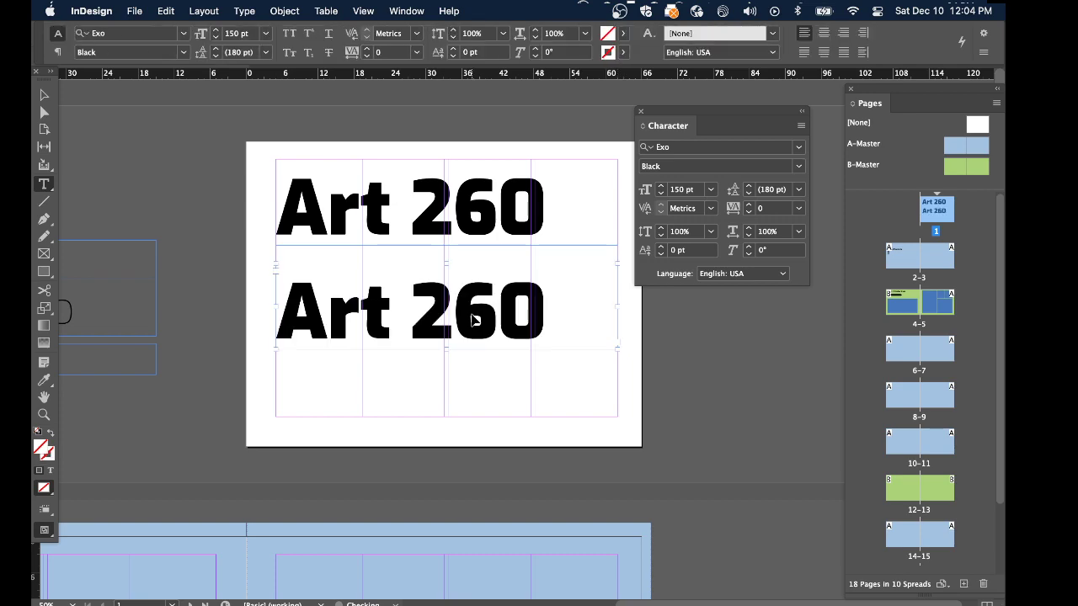
double_click(475, 319)
triple_click(474, 319)
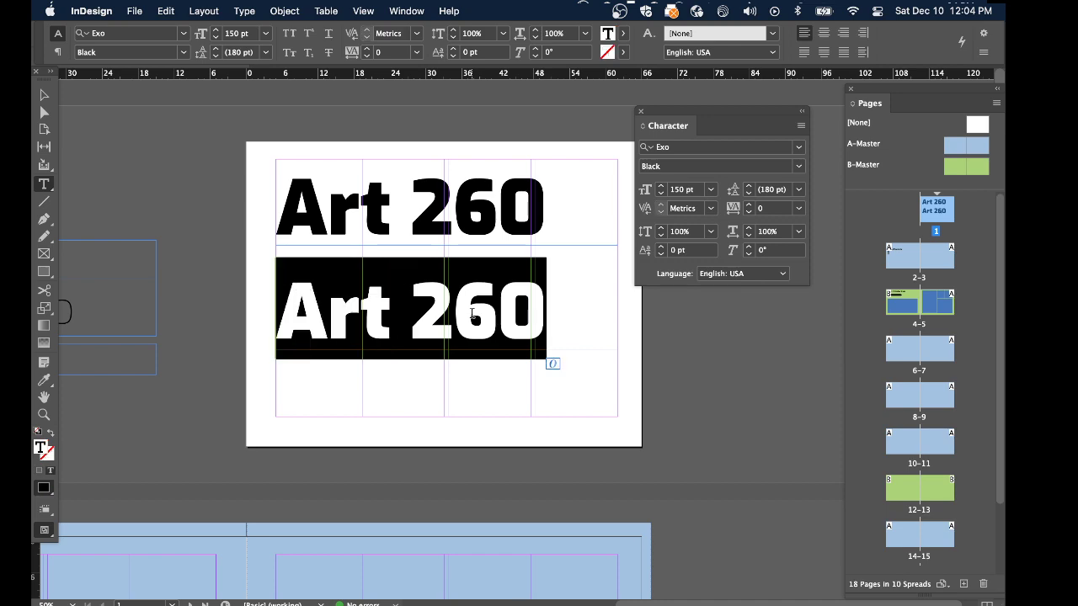
text(Portfolio)
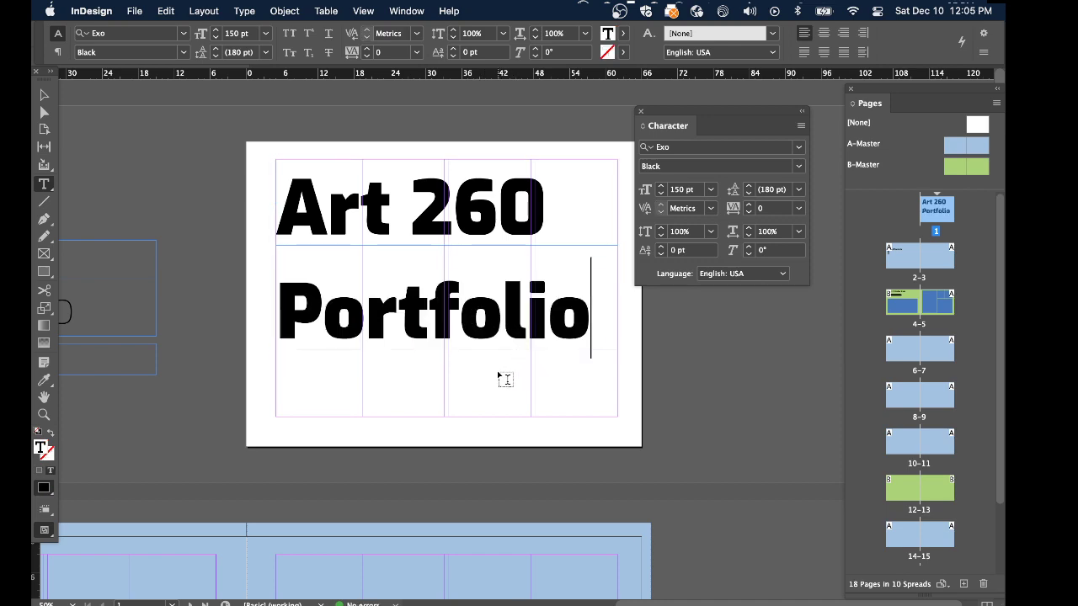
Change the font style of the "Art 260" line to ExtraLight
triple_click(489, 367)
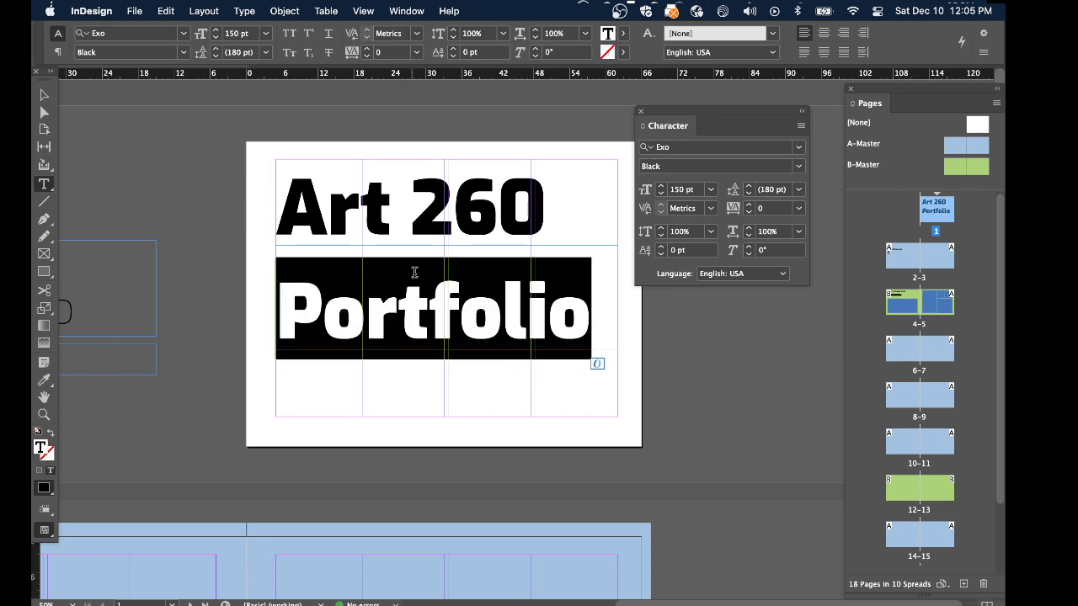
triple_click(411, 229)
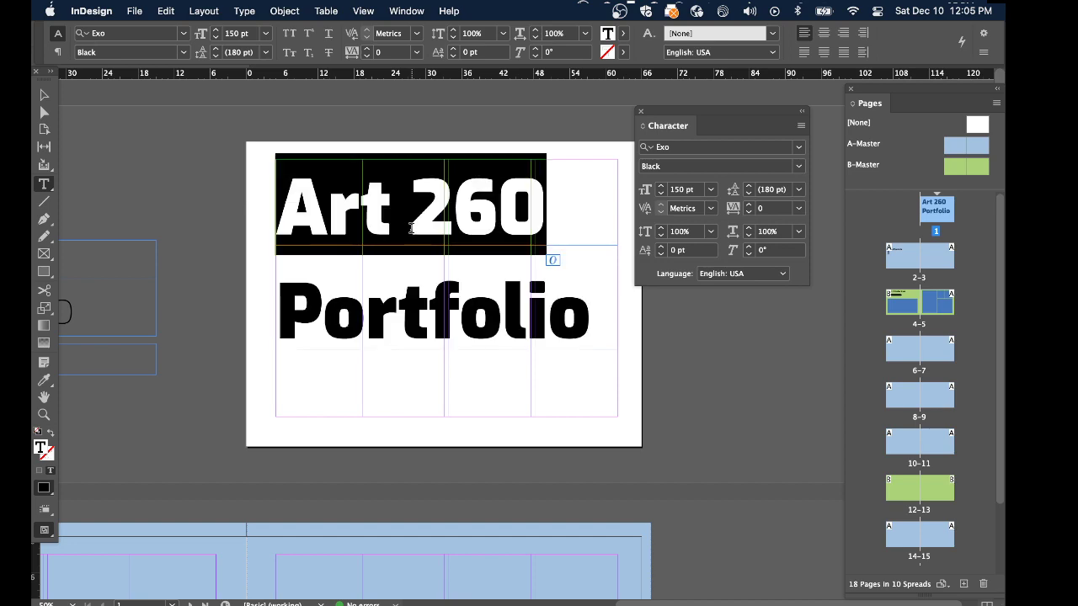
click(797, 167)
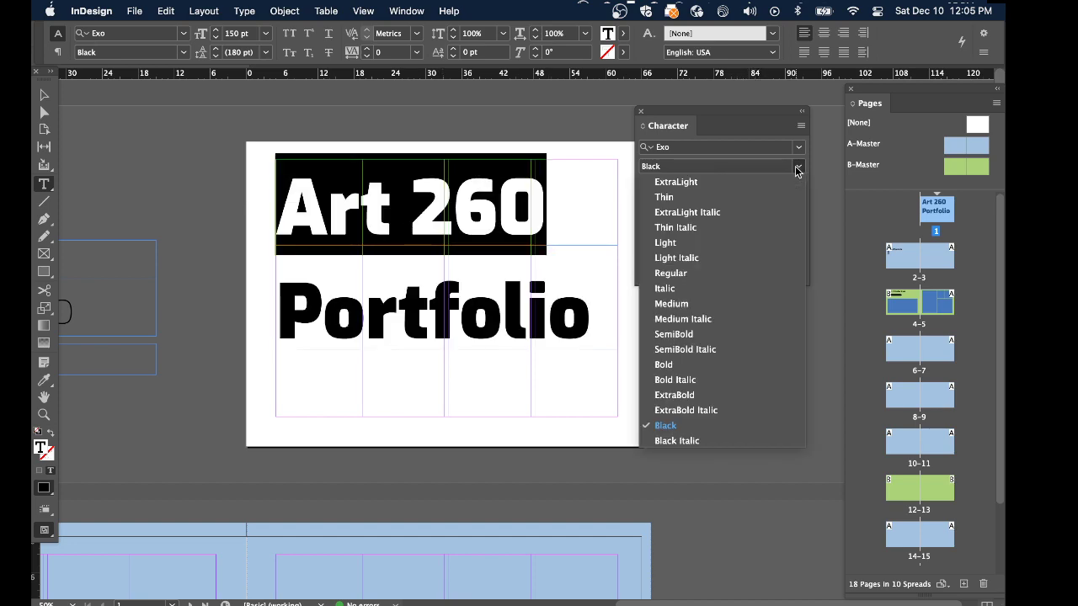
click(703, 183)
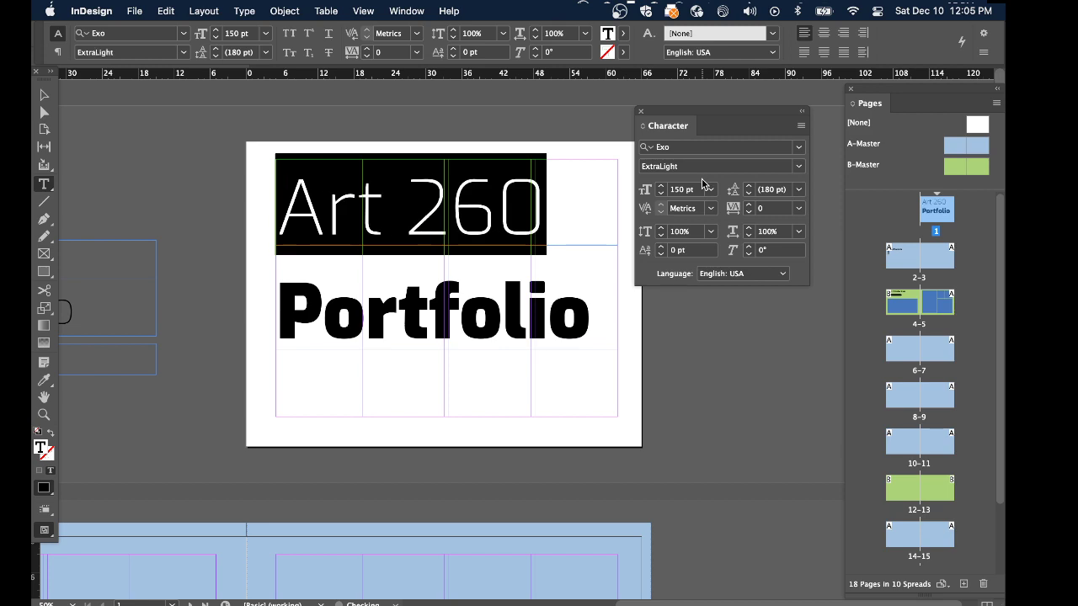
Reduce the font size of the "Art 260" line until it is much smaller than "Portfolio"
click(661, 194)
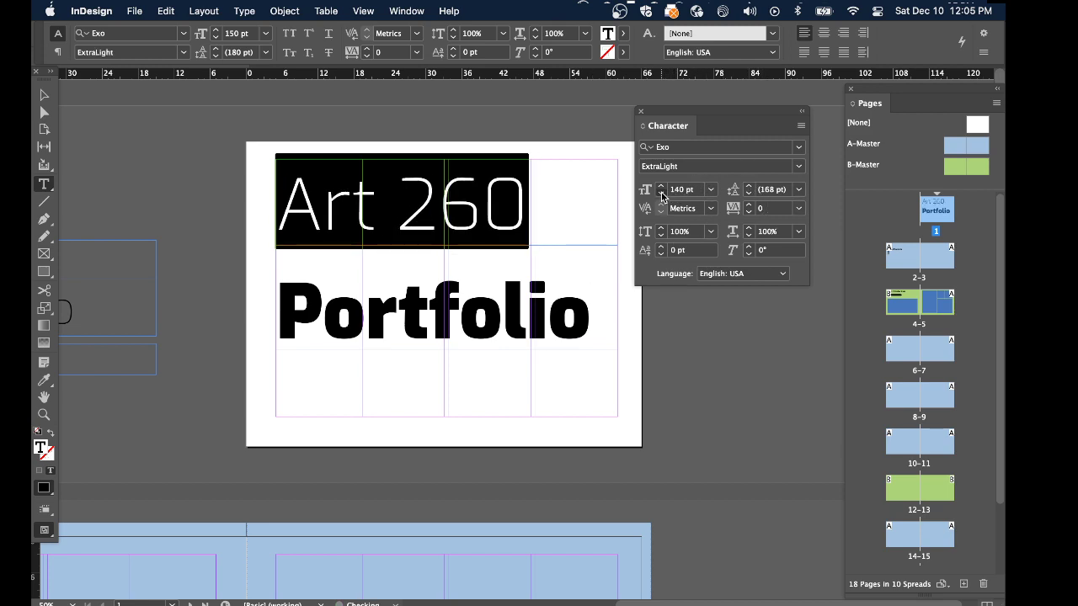
click(661, 194)
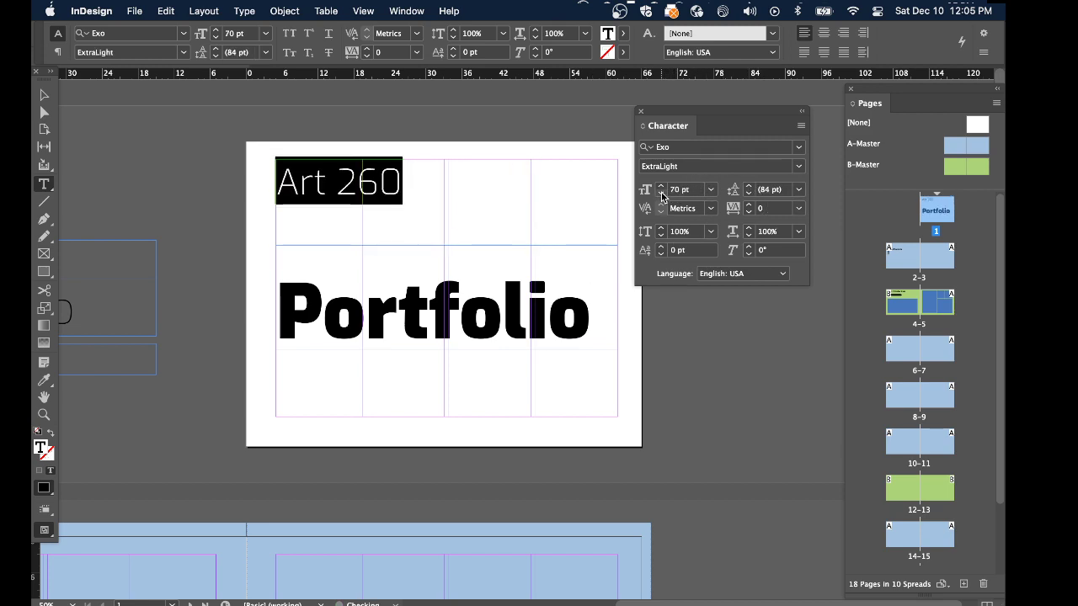
click(661, 194)
key(Escape)
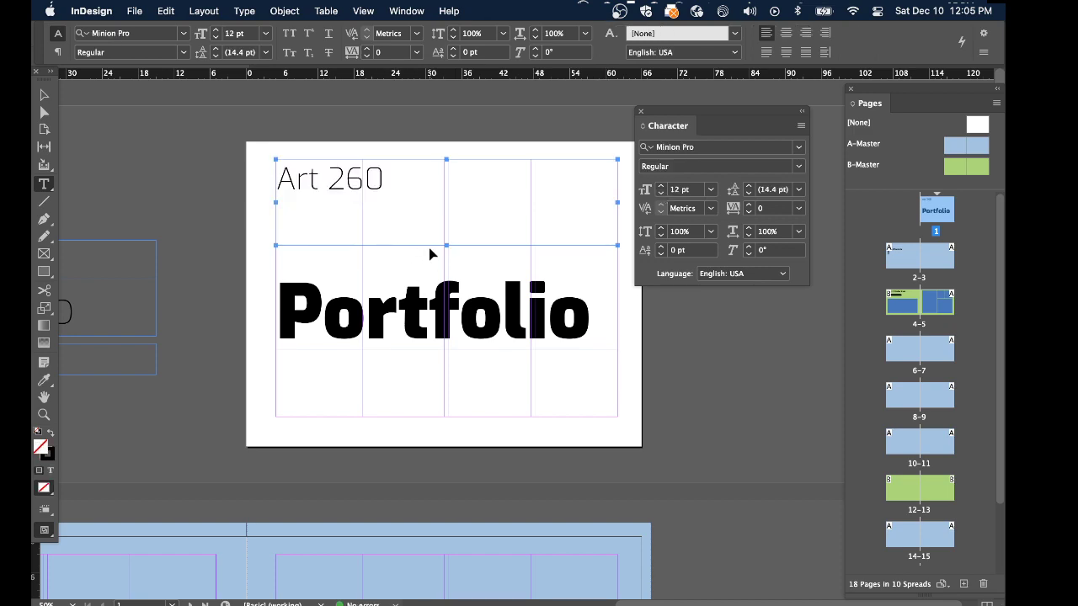
Shorten the "Art 260" frame to fit its smaller text and move the "Portfolio" frame up directly beneath it
drag(447, 245, 435, 199)
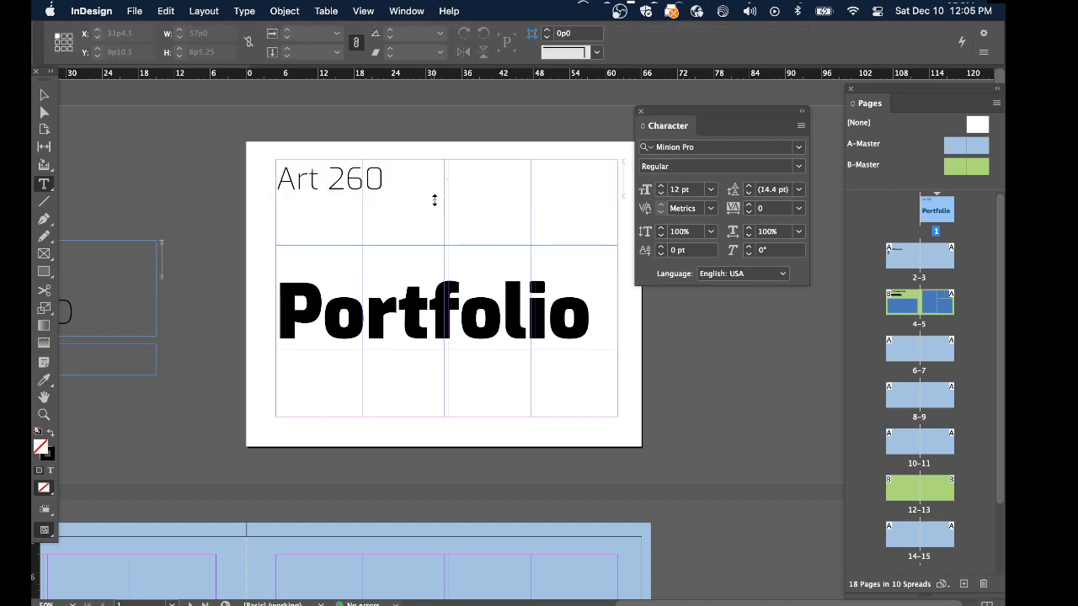
click(434, 199)
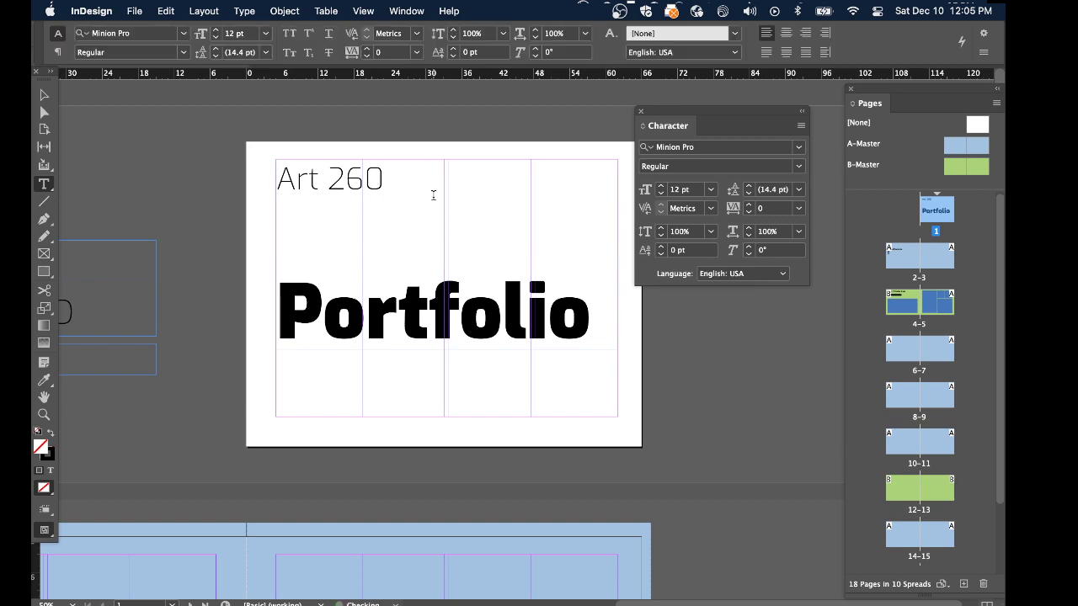
click(446, 322)
key(Escape)
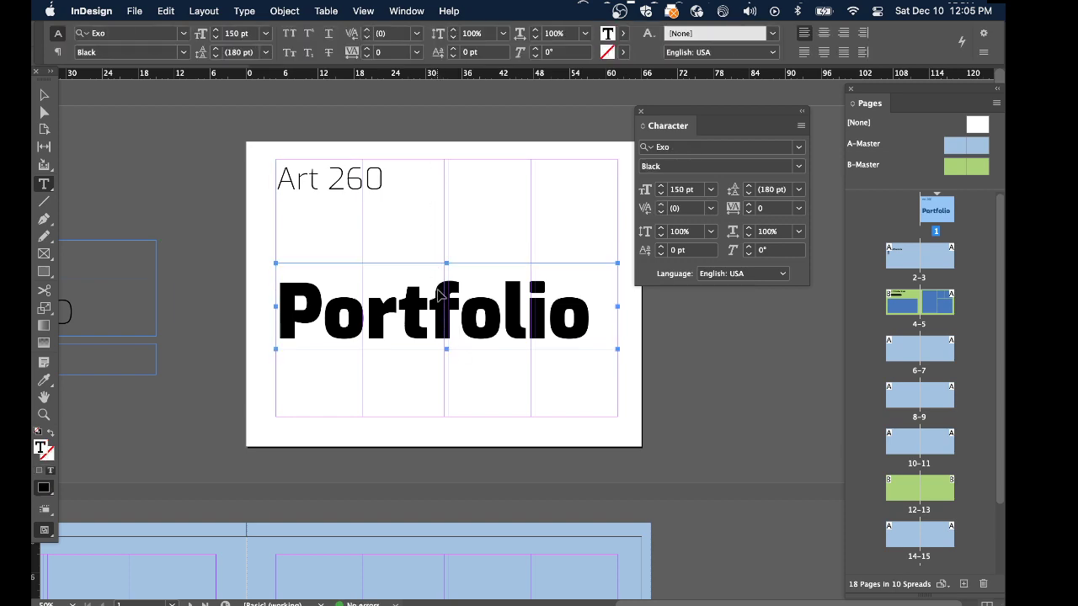
drag(442, 297, 430, 242)
click(457, 322)
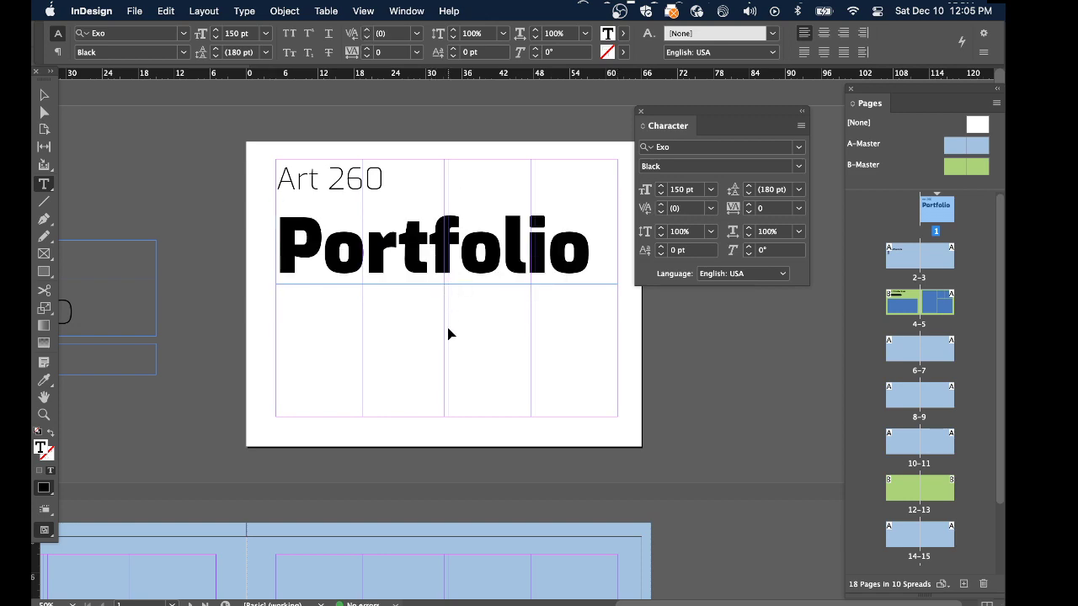
super+click(449, 335)
super+click(447, 269)
super+click(455, 316)
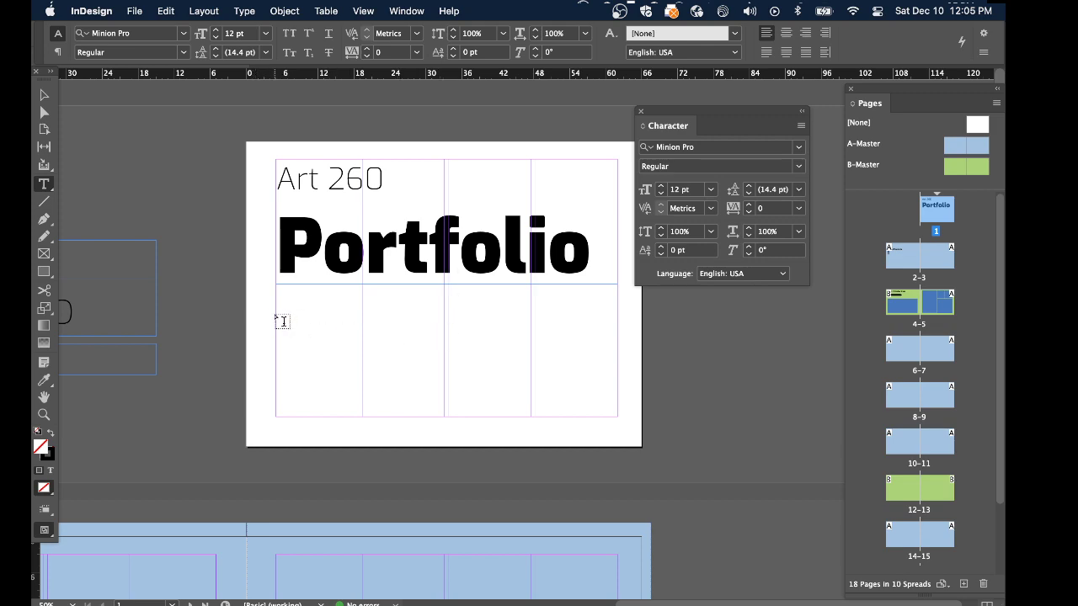
Add a text frame across the first two columns below "Portfolio", replacing its initial "Your Name Here" text with the author's full name
drag(276, 315, 444, 345)
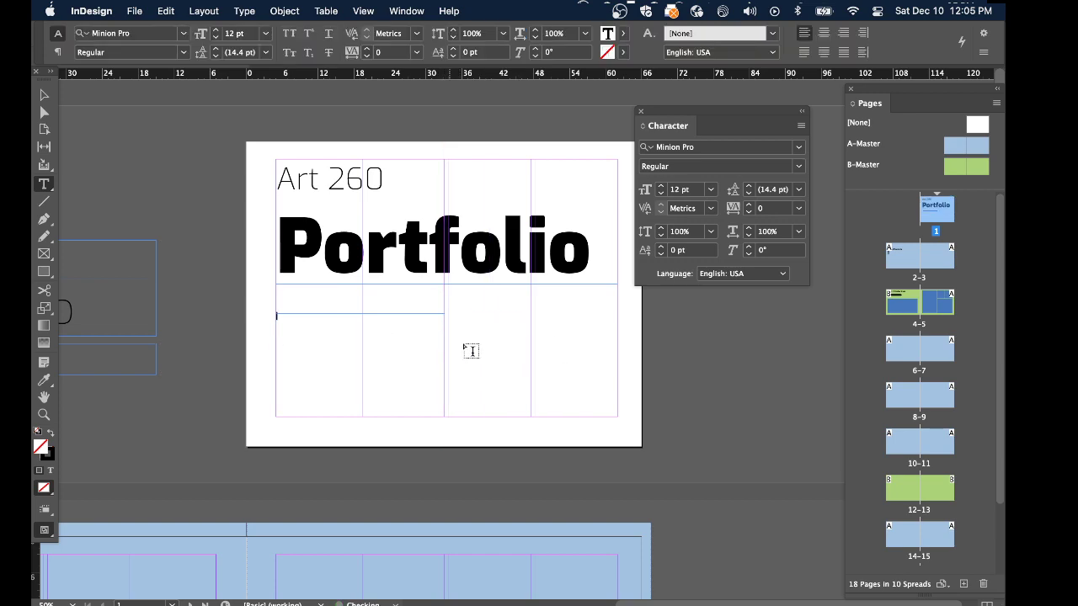
text(Your Name Here)
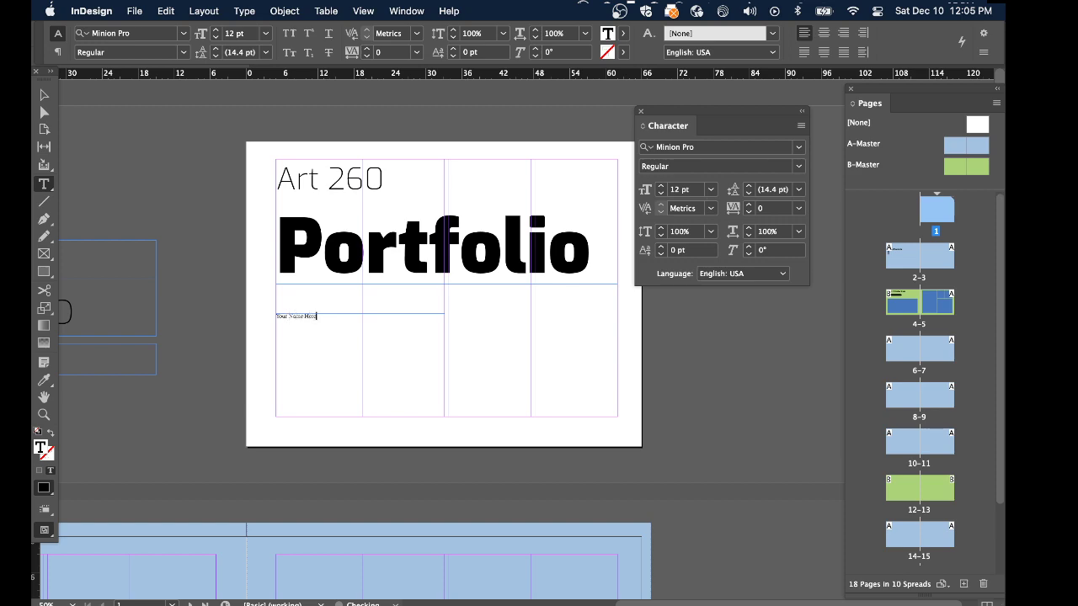
key(super+a)
key(BackSpace)
text(Blai)
key(super+a)
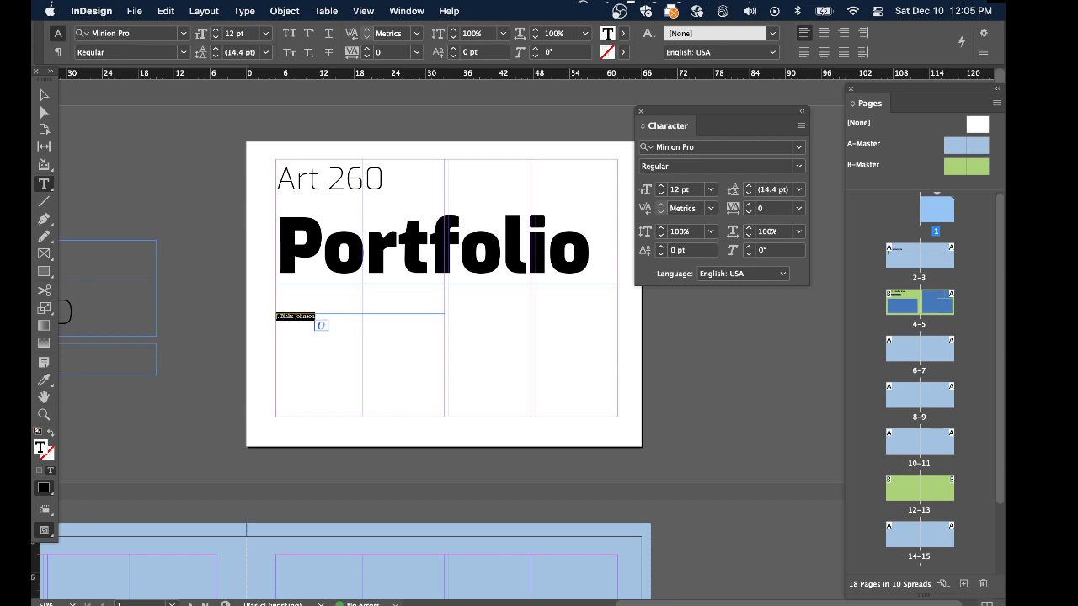